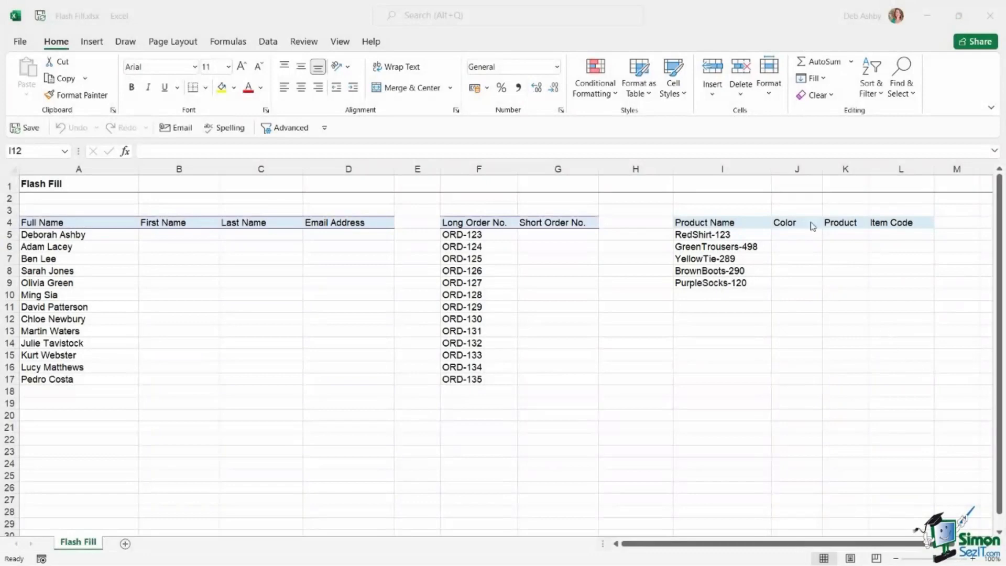
Review the Full Name list and select the first First Name cell, B5.
{"action": "left_click", "coordinate": [717, 26]}
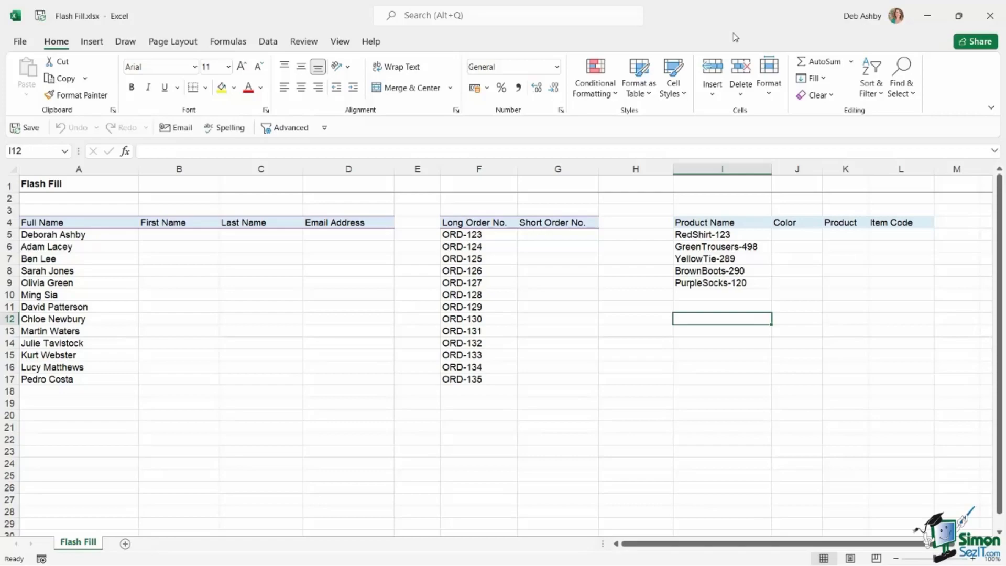
{"action": "left_click", "coordinate": [82, 225]}
{"action": "left_click", "coordinate": [167, 272]}
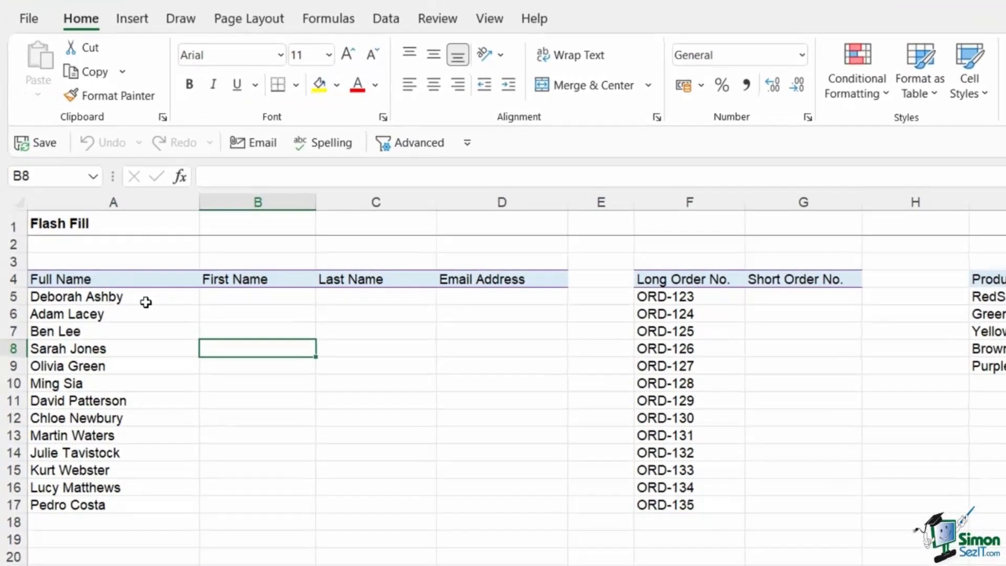
{"action": "left_click_drag", "start_coordinate": [146, 302], "coordinate": [144, 498]}
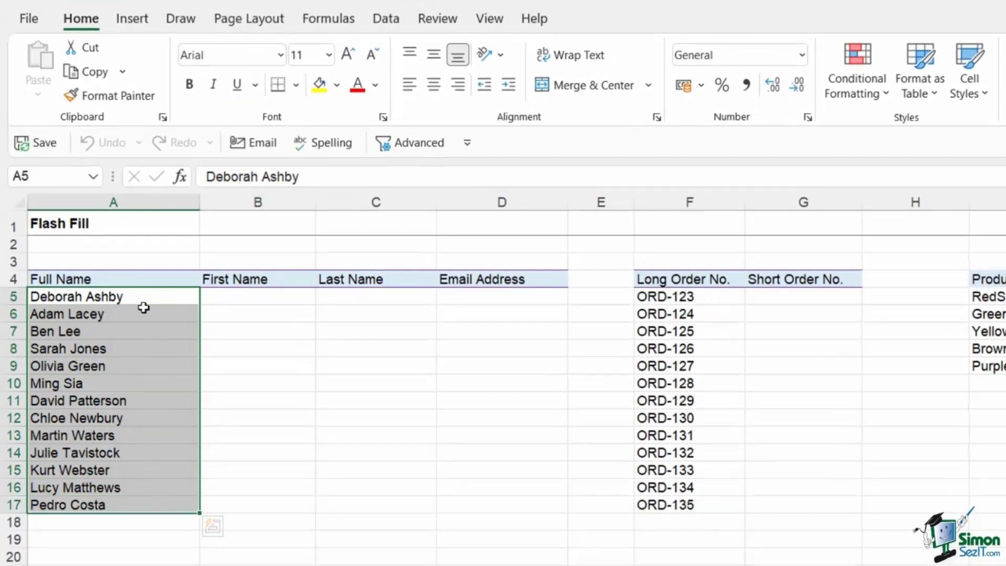
{"action": "left_click", "coordinate": [265, 299]}
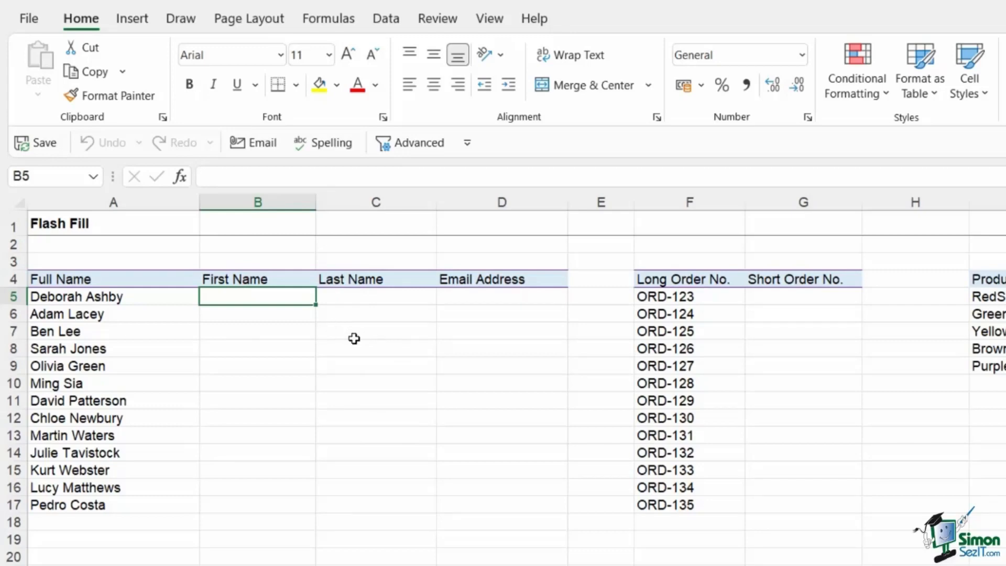
{"action": "left_click", "coordinate": [386, 20]}
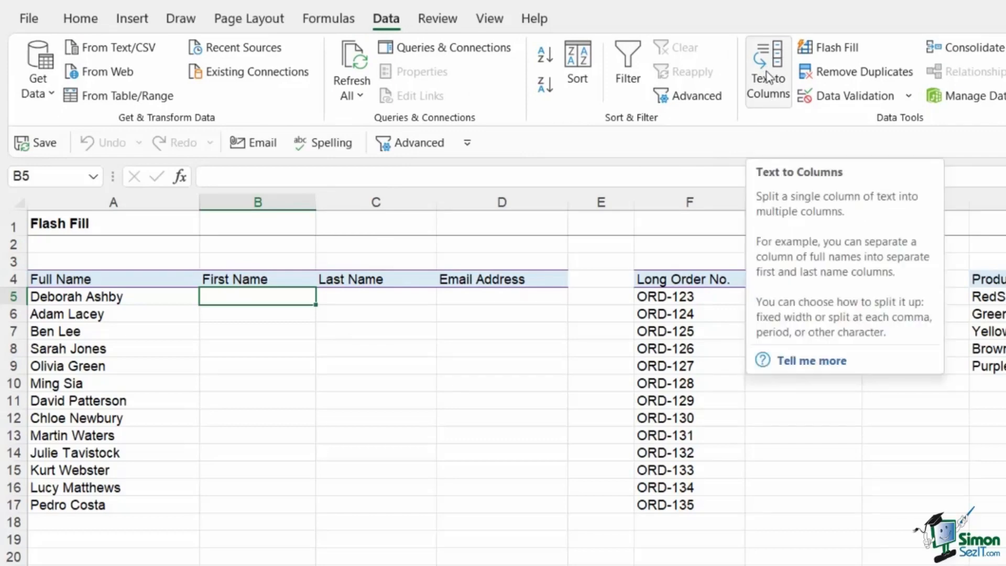
{"action": "left_click", "coordinate": [74, 21]}
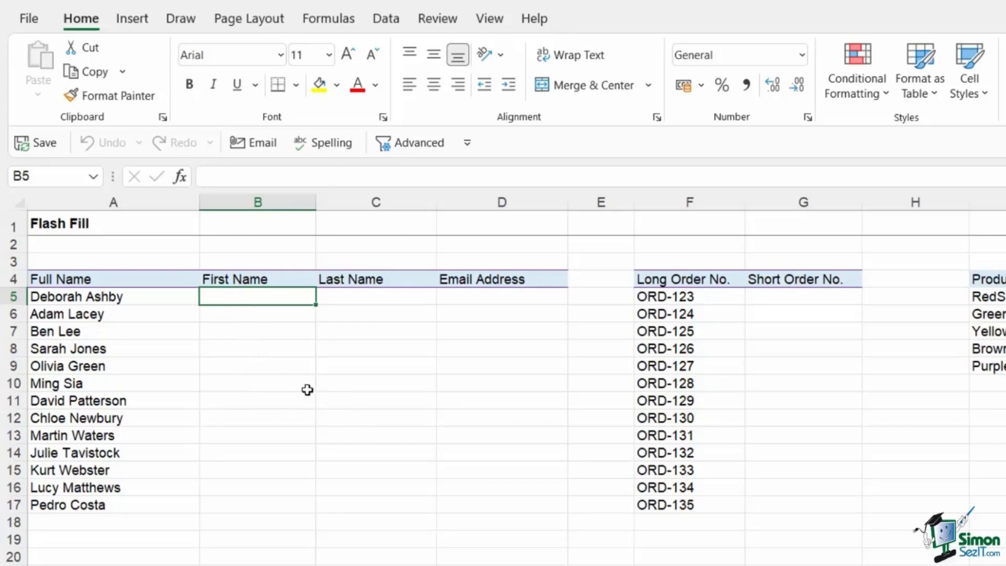
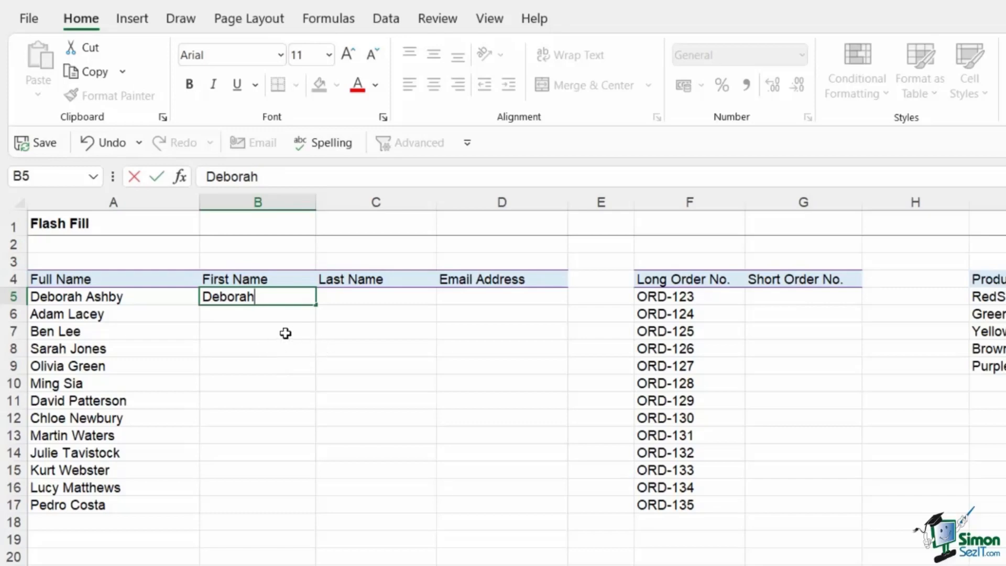
Enter 'Deborah' as the first-name example and Flash Fill the rest of the column.
{"action": "key", "text": "ctrl+Return"}
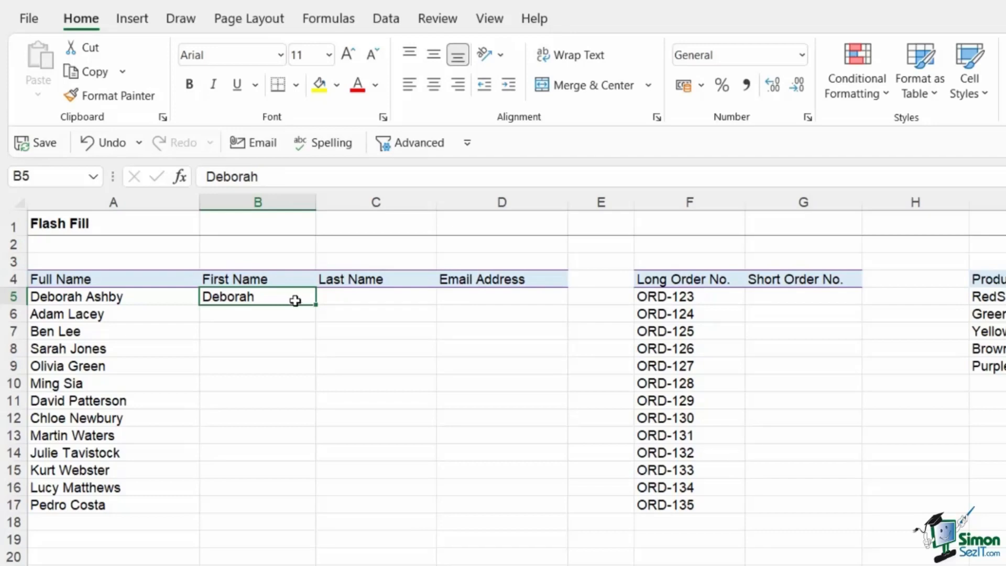
{"action": "left_click", "coordinate": [386, 21]}
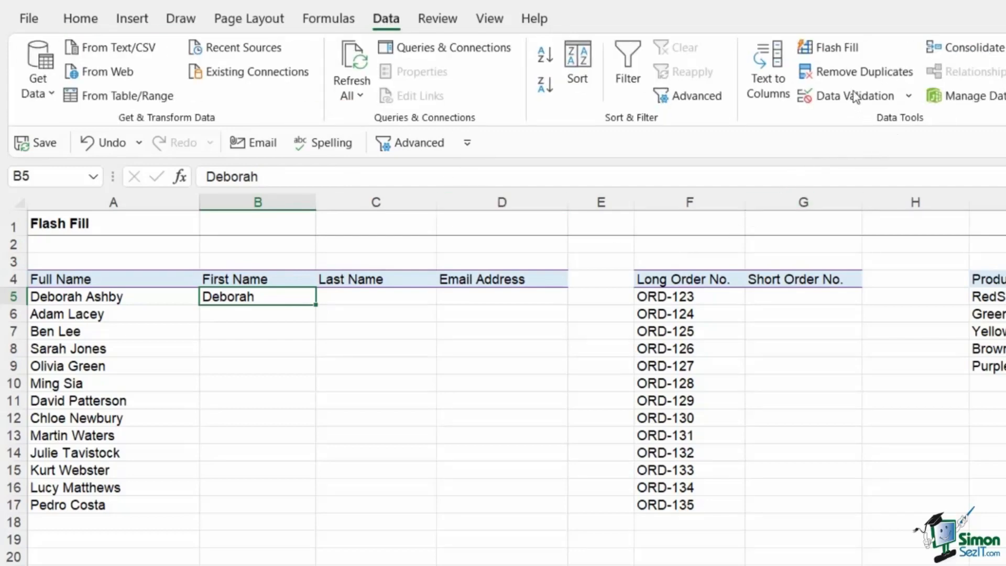
{"action": "left_click", "coordinate": [837, 51]}
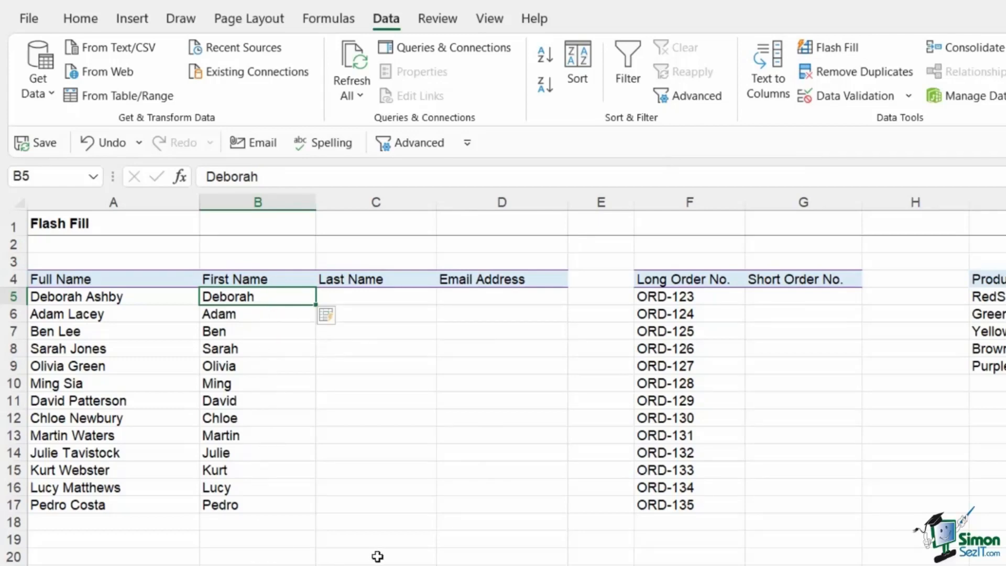
Spot-check the auto-filled first names down the column against the example.
{"action": "left_click", "coordinate": [239, 366]}
{"action": "left_click", "coordinate": [254, 419]}
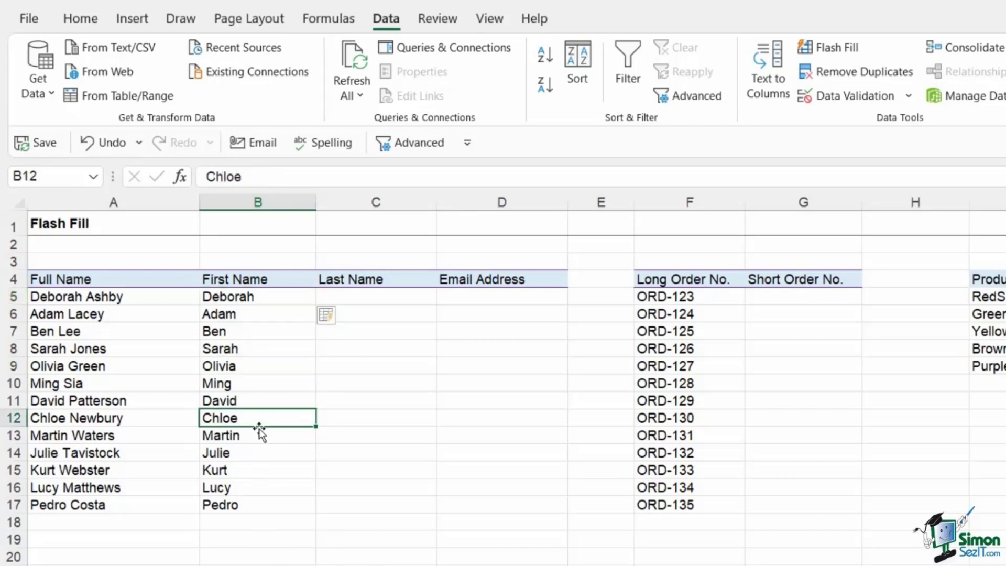
{"action": "left_click", "coordinate": [249, 366]}
{"action": "left_click", "coordinate": [257, 331]}
{"action": "left_click", "coordinate": [260, 314]}
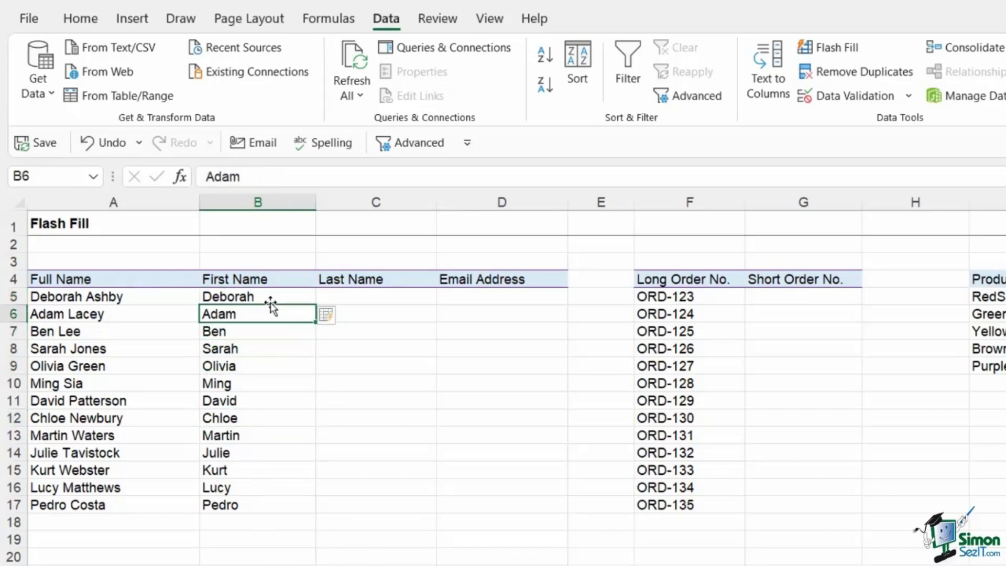
{"action": "left_click", "coordinate": [269, 298]}
{"action": "left_click", "coordinate": [266, 366]}
{"action": "left_click", "coordinate": [266, 433]}
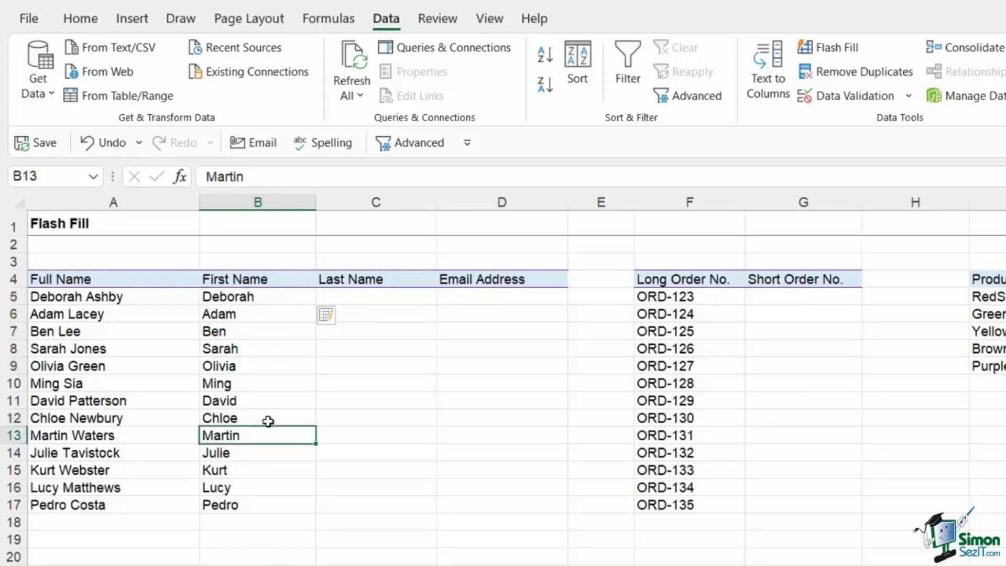
{"action": "left_click", "coordinate": [269, 378]}
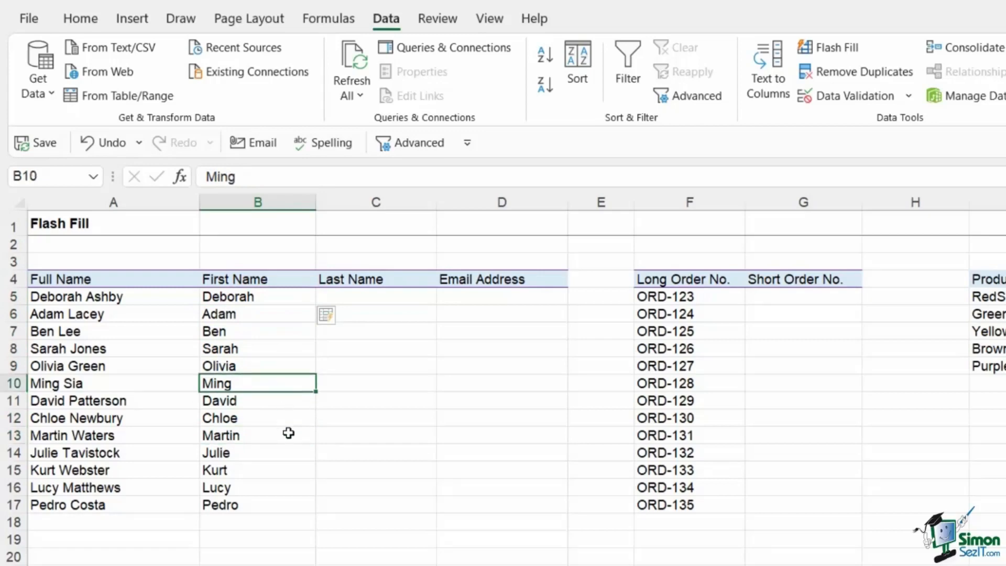
{"action": "left_click", "coordinate": [367, 298]}
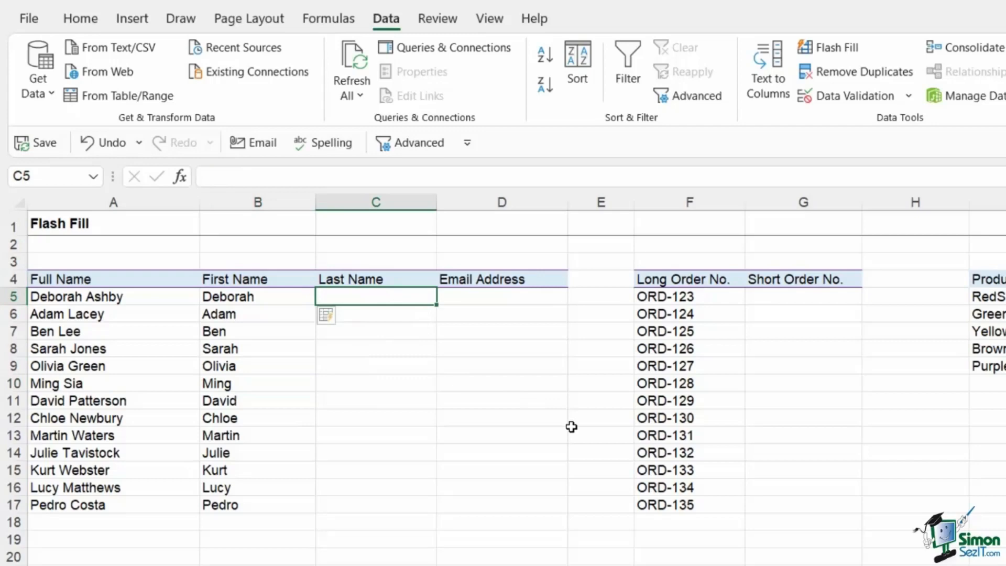
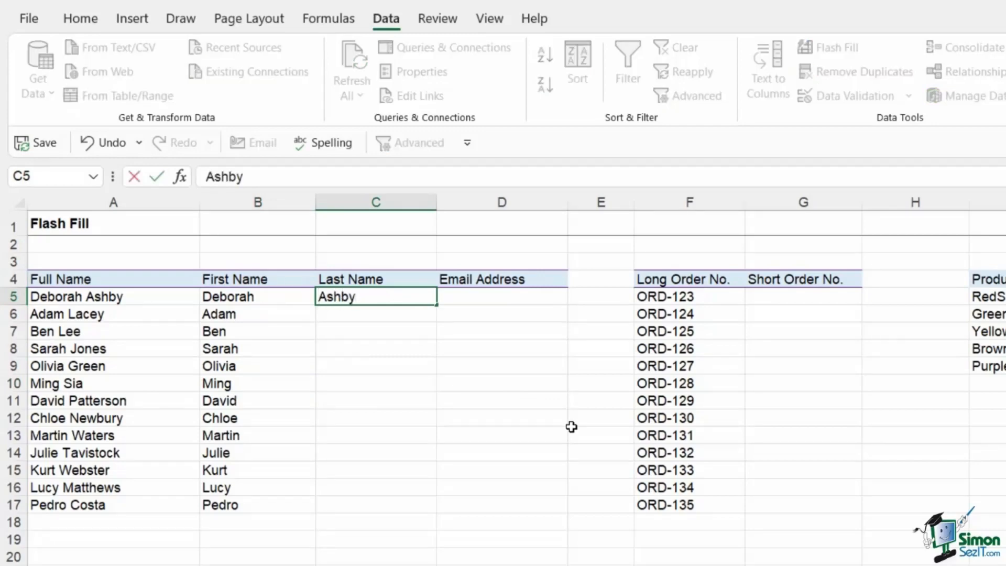
Enter surnames 'Ashby' and 'Lacey' as examples and accept the suggested surnames for every row.
{"action": "key", "text": "ctrl+Return"}
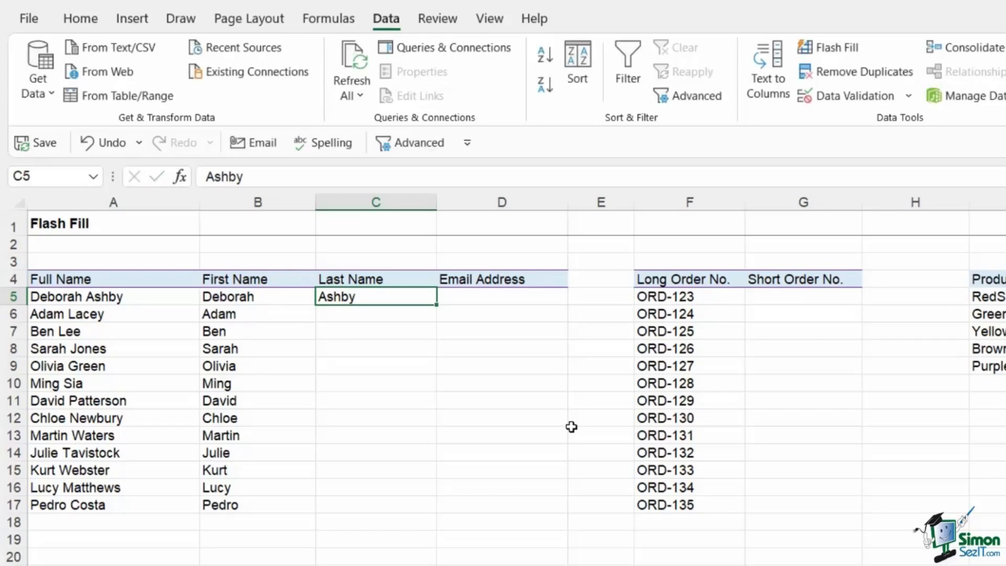
{"action": "key", "text": "F2"}
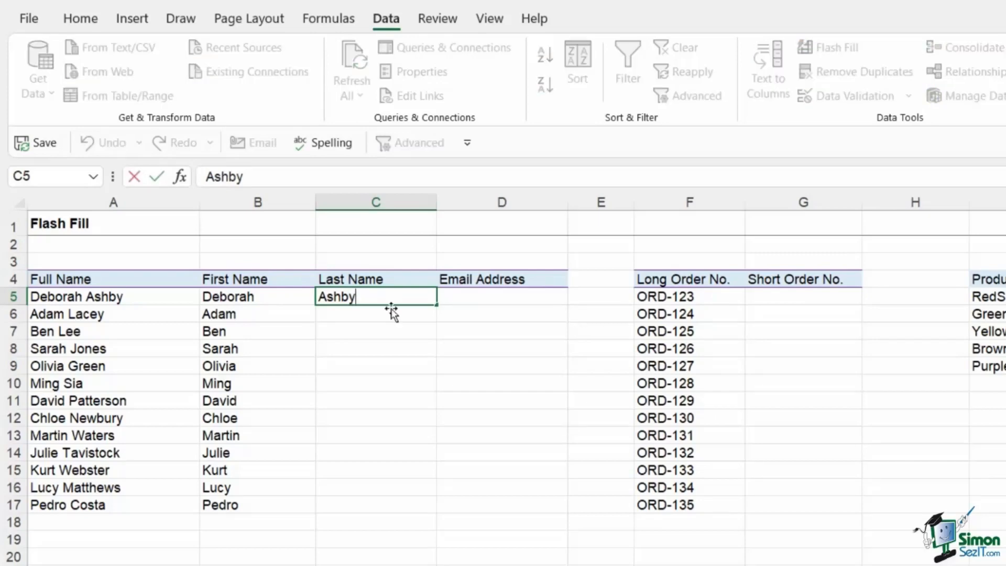
{"action": "key", "text": "Return"}
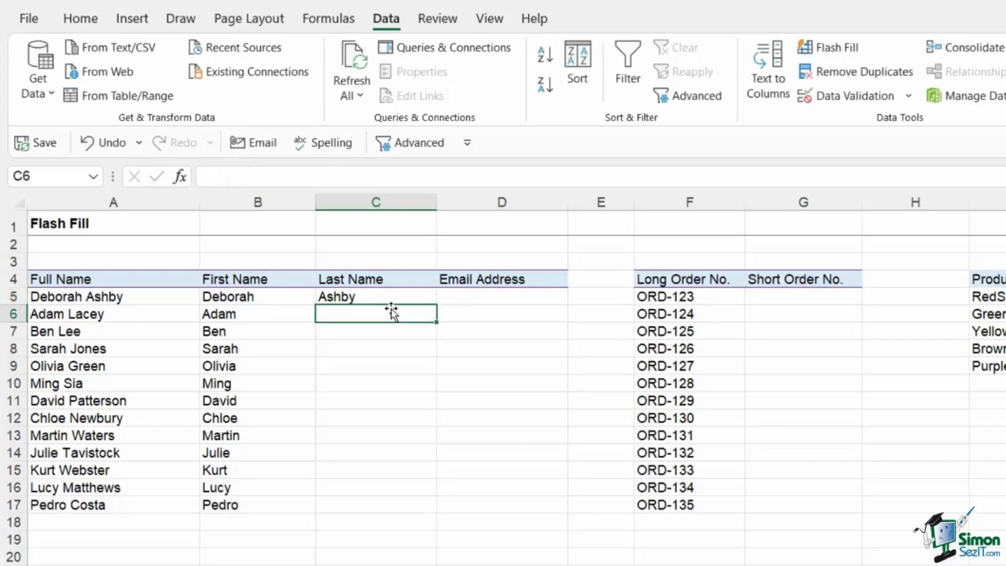
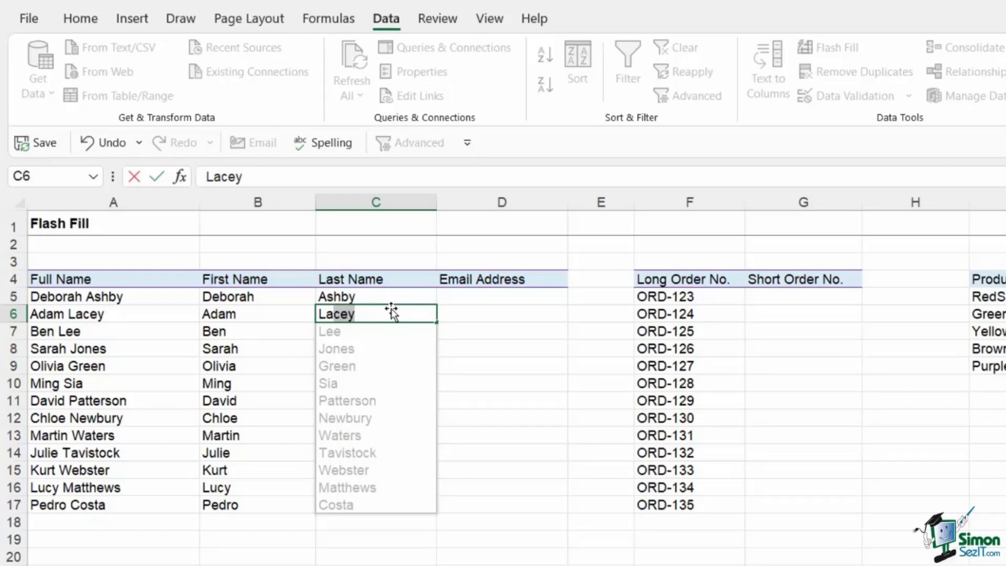
{"action": "key", "text": "Return"}
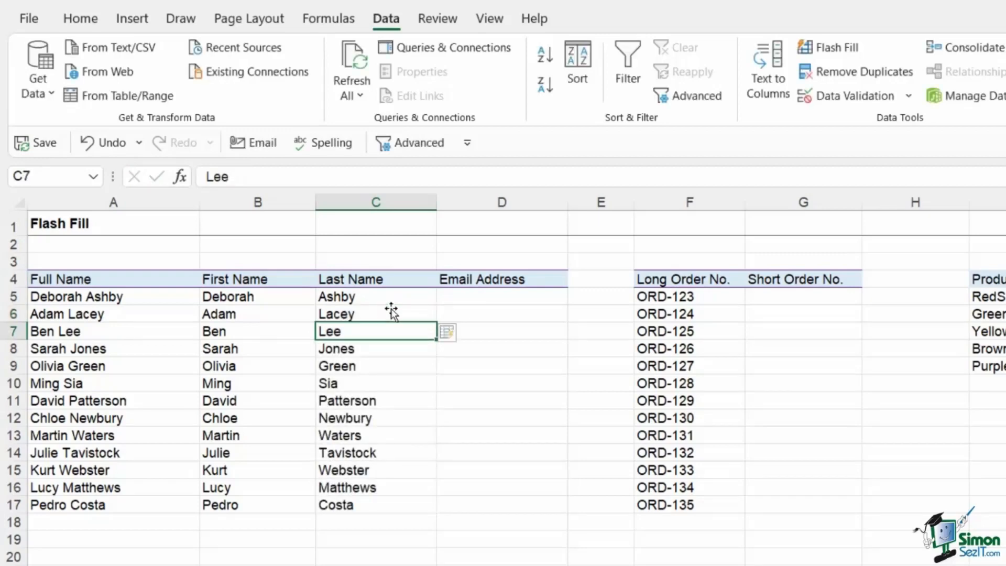
Enter the first person's initials-based companyx.com e-mail in D5 and Flash Fill D5:D17.
{"action": "left_click", "coordinate": [475, 295]}
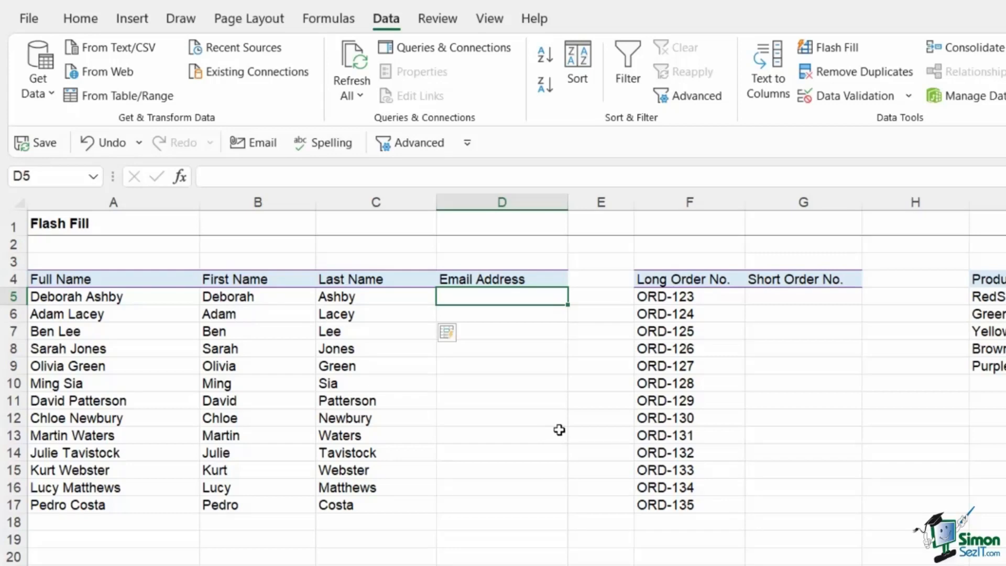
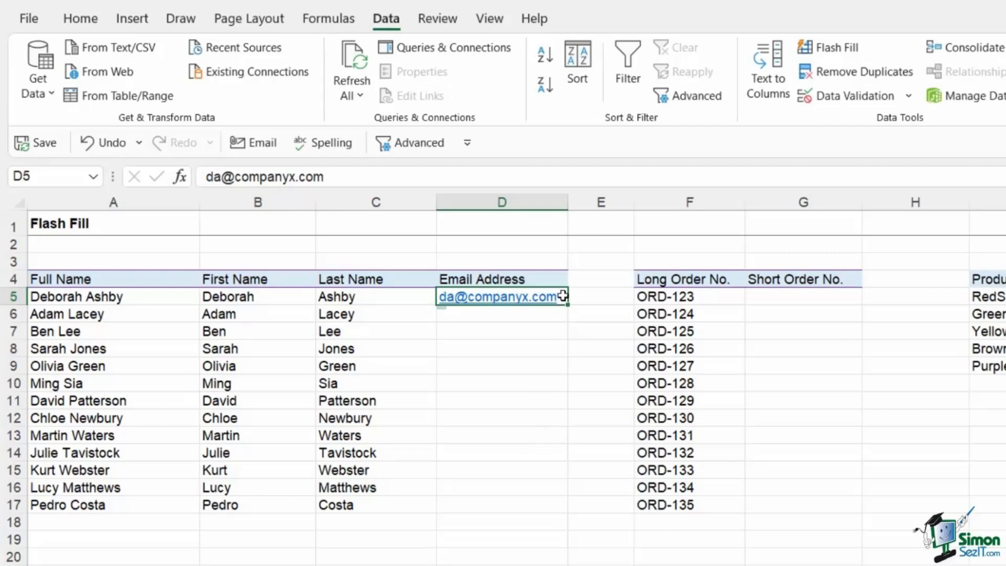
{"action": "left_click_drag", "start_coordinate": [564, 294], "coordinate": [564, 506]}
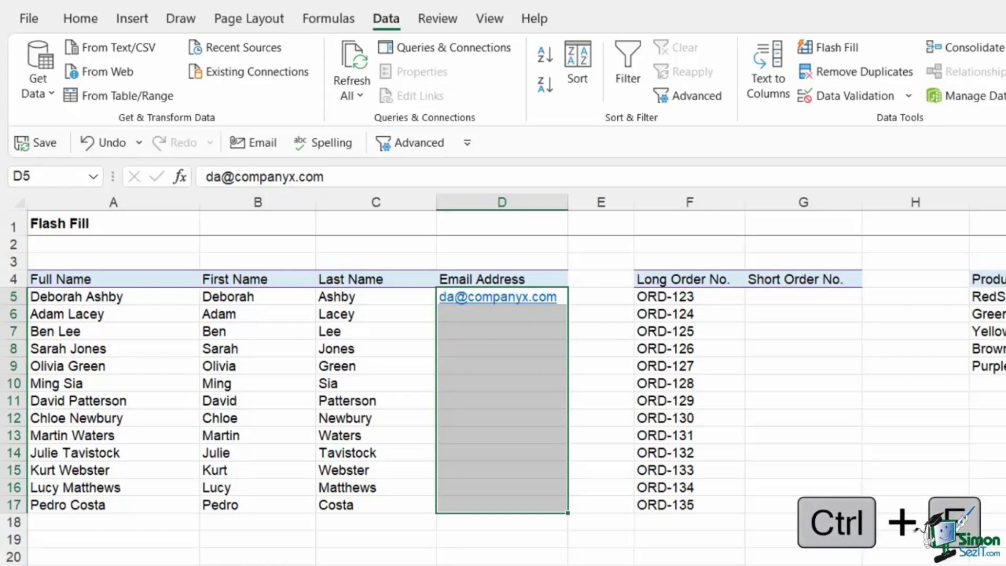
{"action": "key", "text": "ctrl+e"}
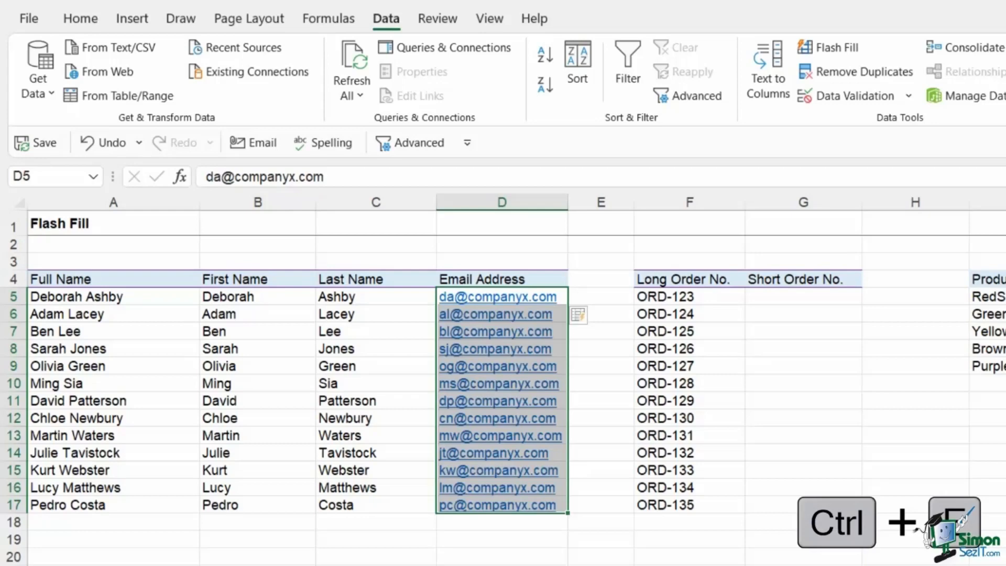
{"action": "left_click", "coordinate": [472, 565]}
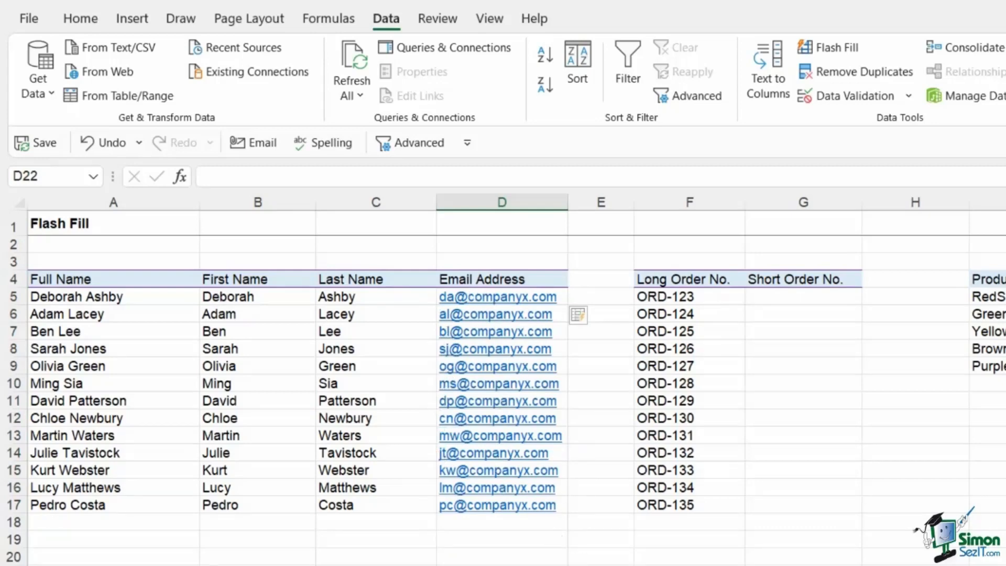
{"action": "left_click", "coordinate": [781, 296]}
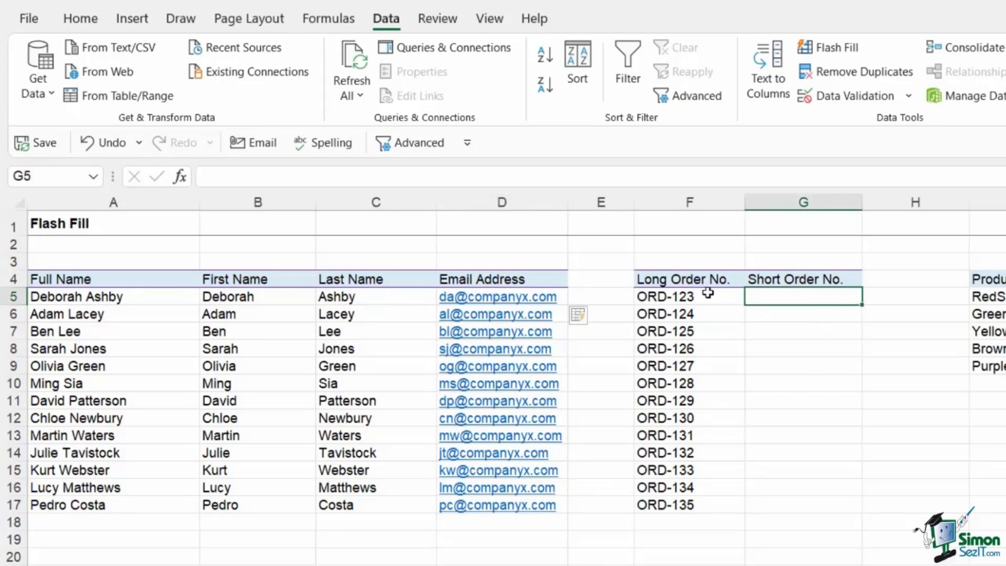
Enter 123 in G5 from ORD-123 and Flash Fill short order numbers down to G17.
{"action": "left_click", "coordinate": [702, 298]}
{"action": "left_click_drag", "start_coordinate": [696, 303], "coordinate": [697, 350]}
{"action": "left_click", "coordinate": [795, 293]}
{"action": "left_click_drag", "start_coordinate": [653, 296], "coordinate": [643, 505]}
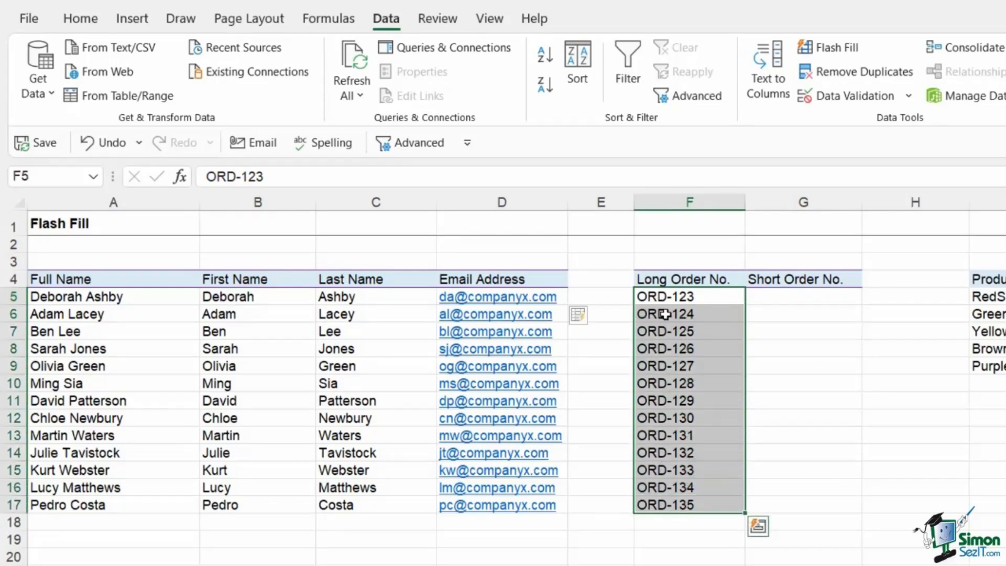
{"action": "left_click", "coordinate": [782, 299]}
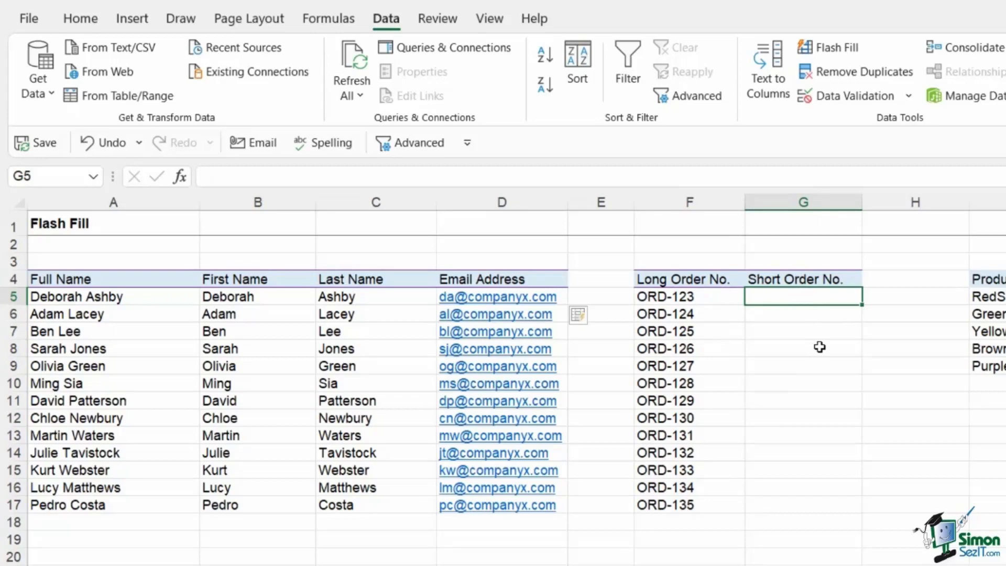
{"action": "type", "text": "123"}
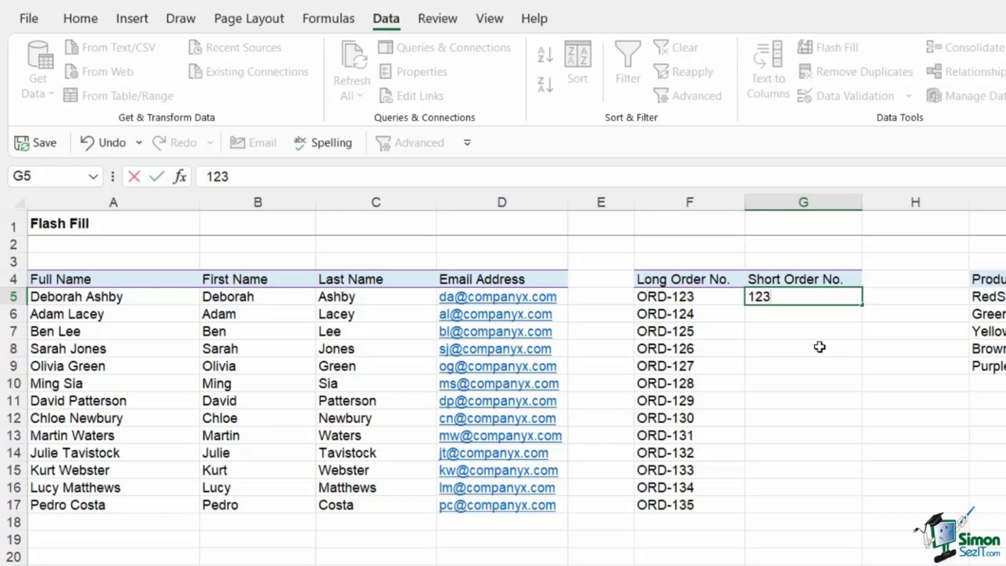
{"action": "key", "text": "ctrl+Return"}
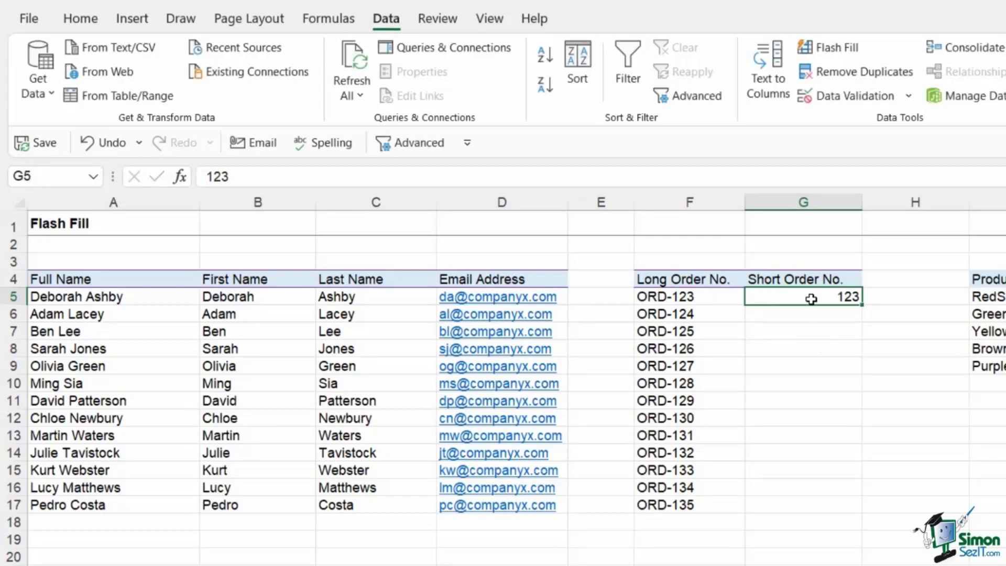
{"action": "left_click_drag", "start_coordinate": [811, 299], "coordinate": [799, 507]}
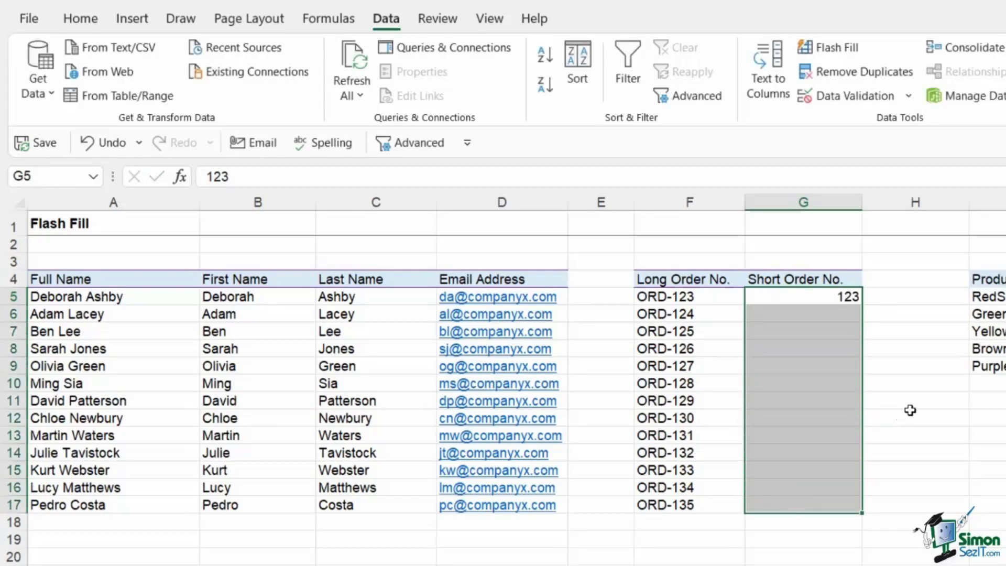
{"action": "key", "text": "ctrl+e"}
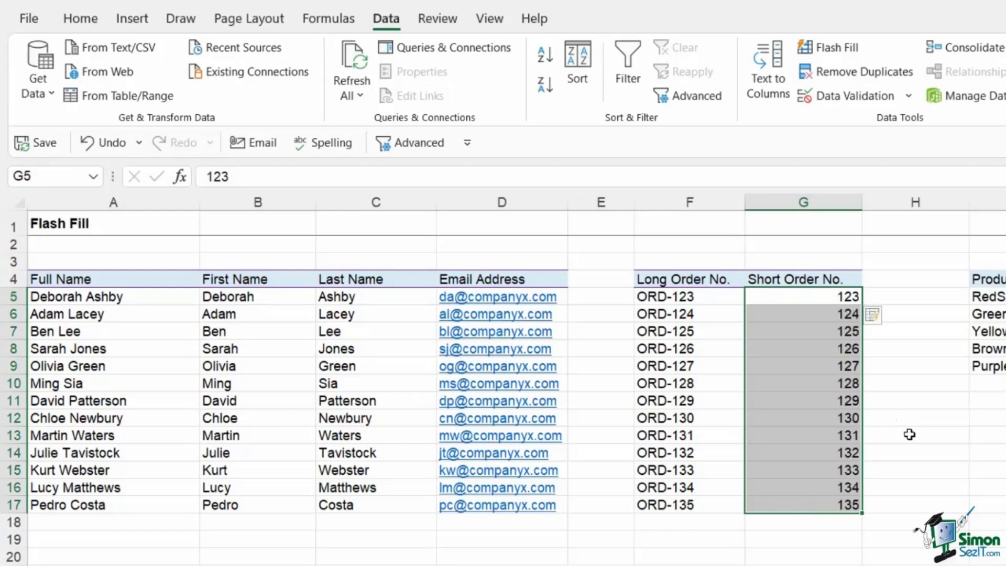
Survey product names like RedShirt-123 and YellowTie-289 beside the empty Color, Product and Item Code cells.
{"action": "left_click", "coordinate": [995, 452]}
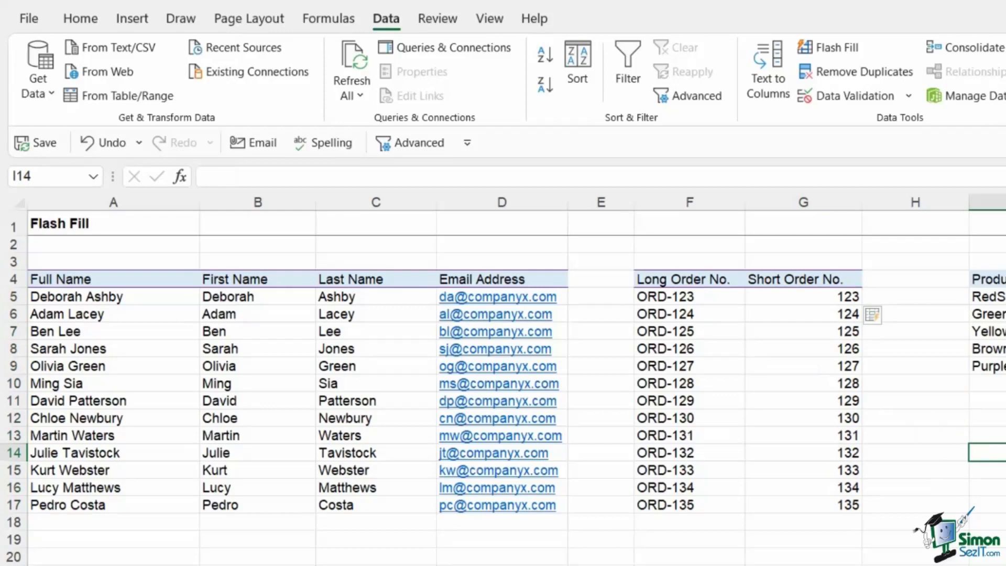
{"action": "left_click", "coordinate": [764, 388]}
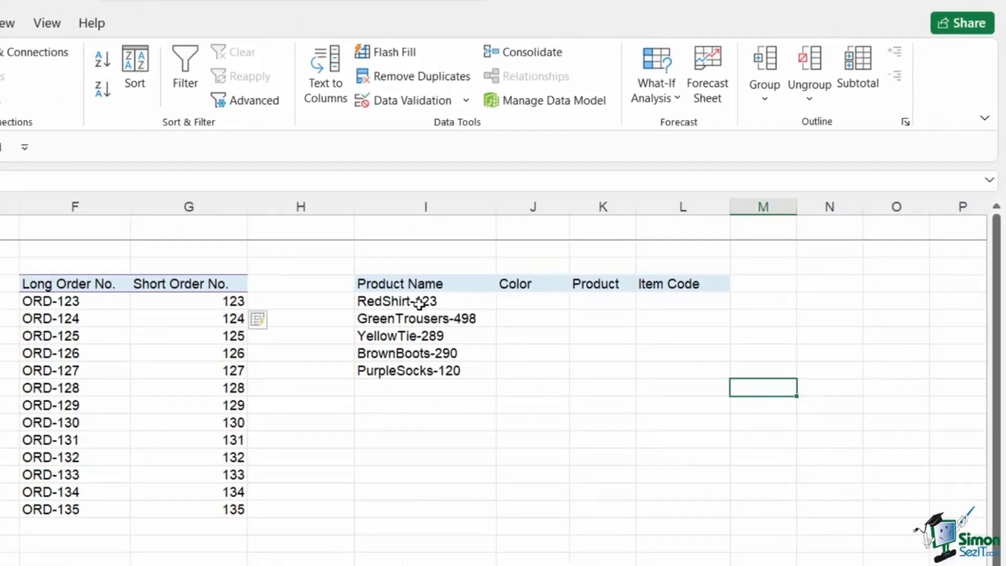
{"action": "left_click", "coordinate": [534, 306]}
{"action": "left_click", "coordinate": [605, 311]}
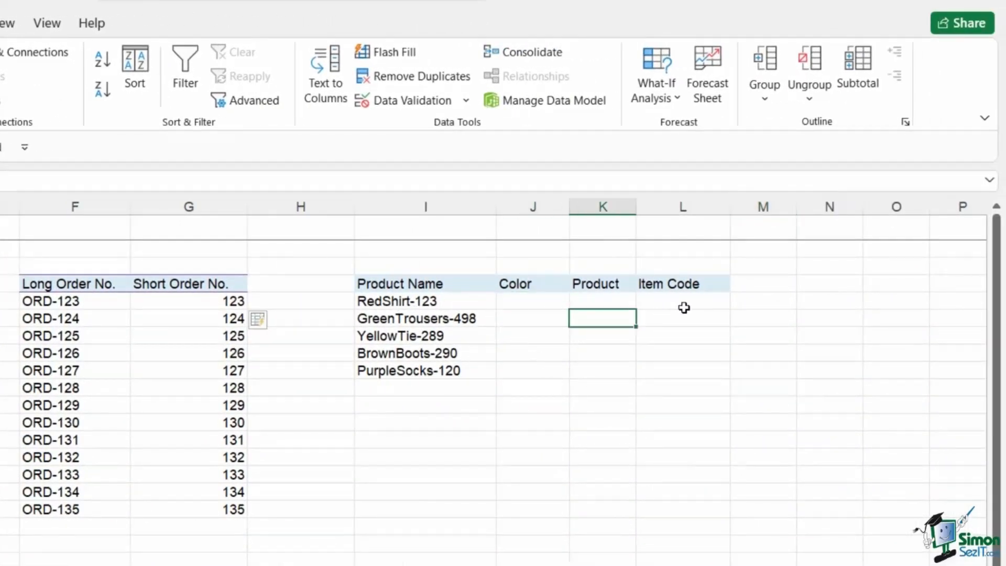
{"action": "left_click", "coordinate": [534, 303]}
{"action": "left_click", "coordinate": [425, 300]}
{"action": "left_click", "coordinate": [422, 335]}
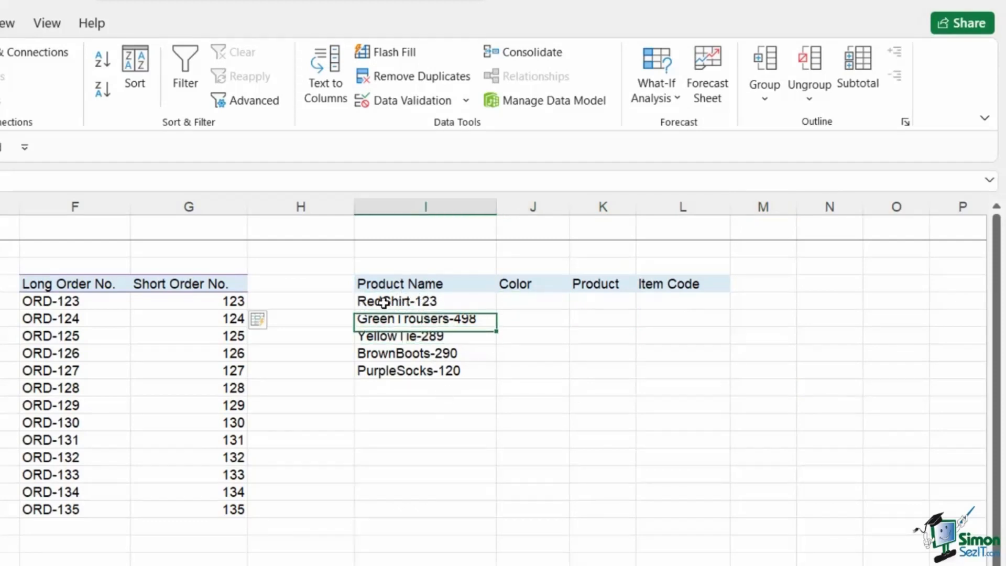
{"action": "key", "text": "Up"}
{"action": "key", "text": "Up"}
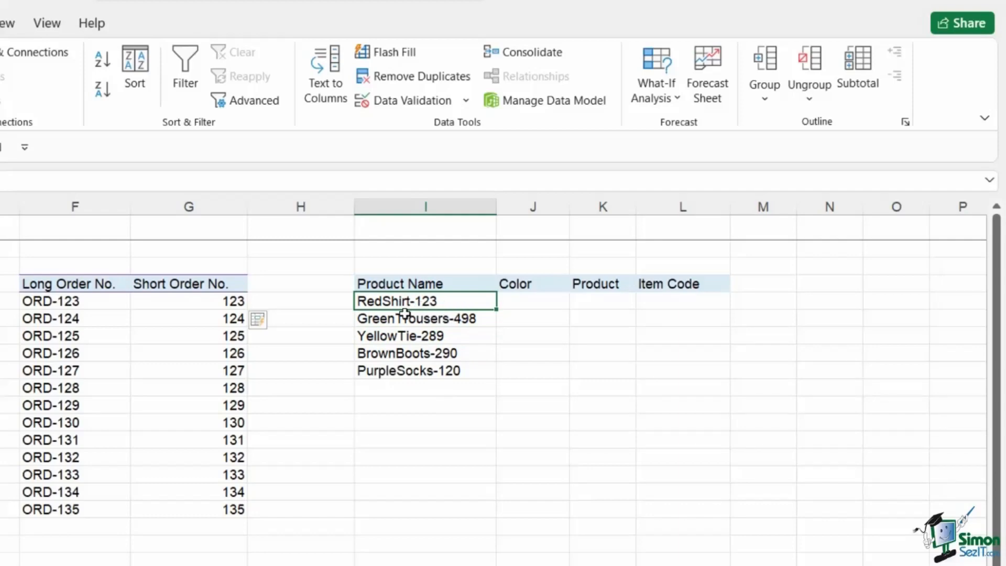
{"action": "left_click", "coordinate": [524, 303]}
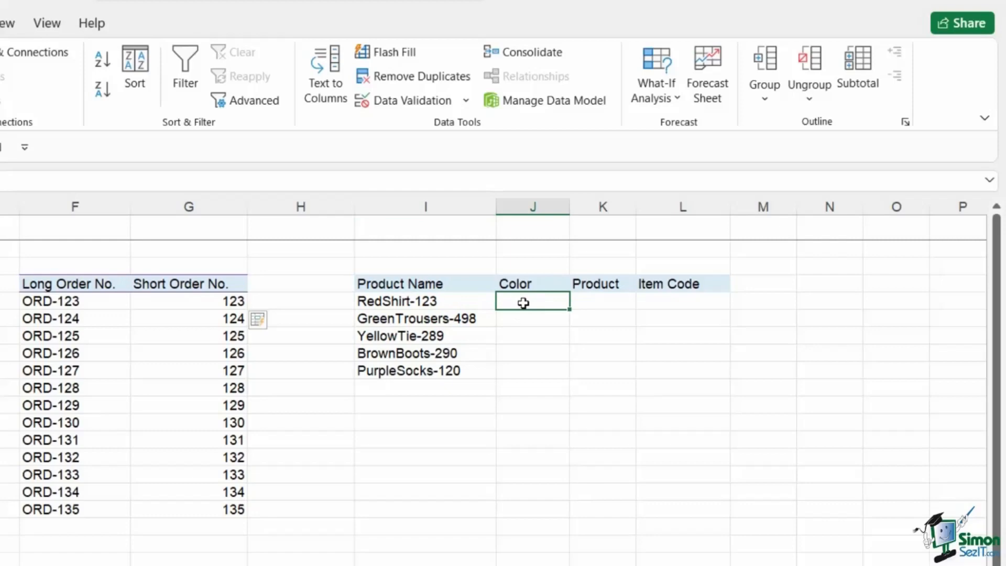
{"action": "left_click", "coordinate": [598, 301]}
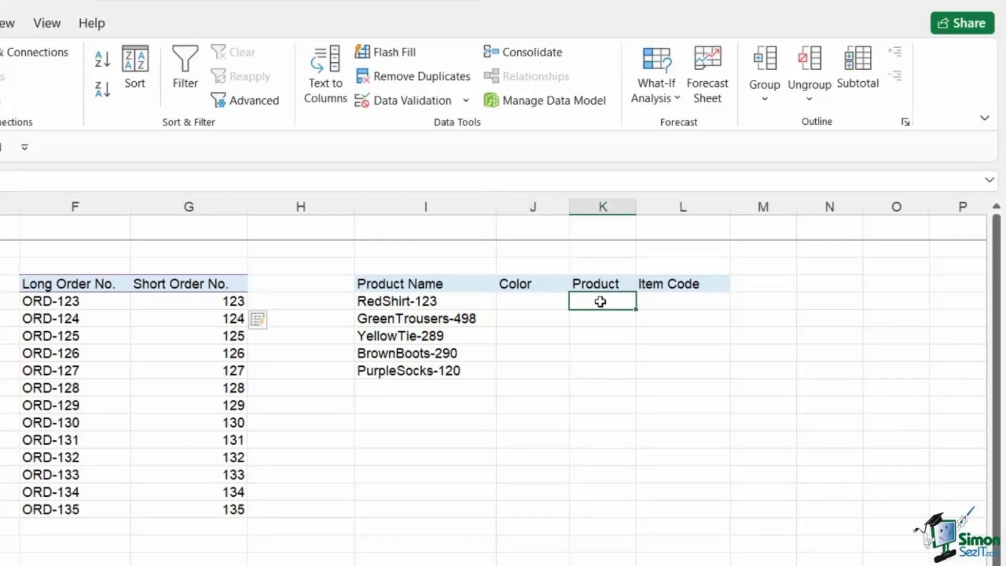
{"action": "left_click", "coordinate": [666, 303]}
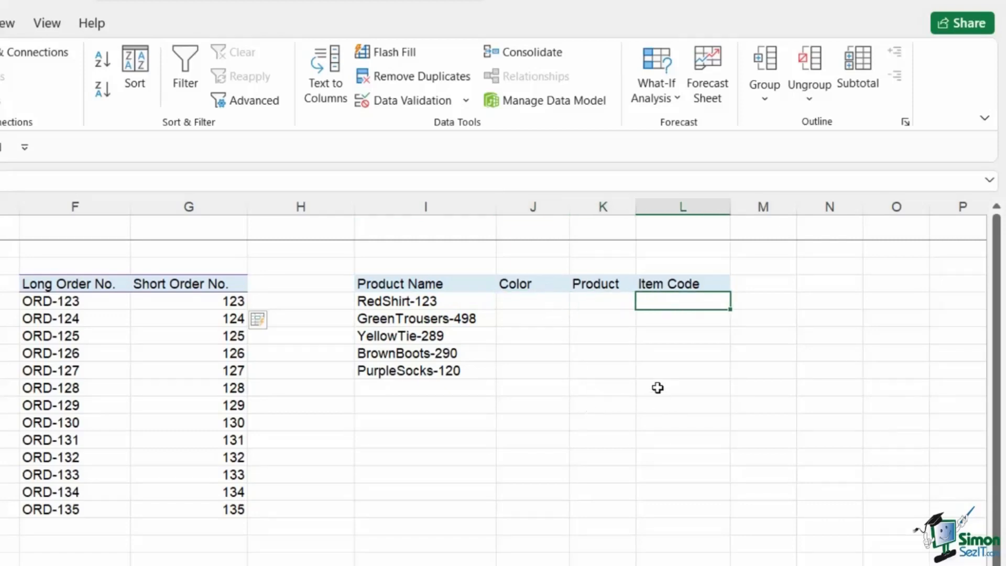
{"action": "left_click", "coordinate": [521, 303]}
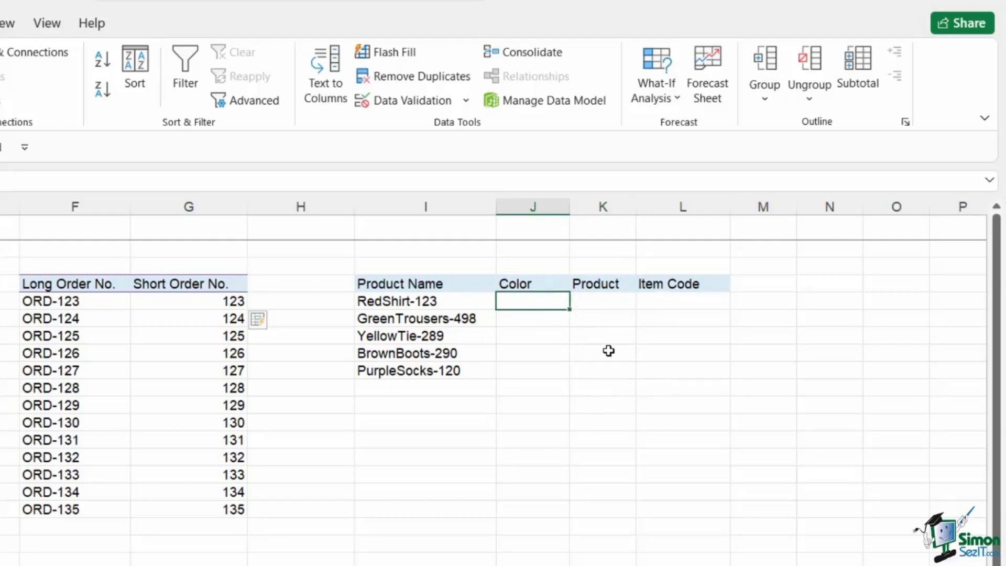
Enter 'Red' in J5 and Flash Fill the colours for all five products.
{"action": "type", "text": "Red"}
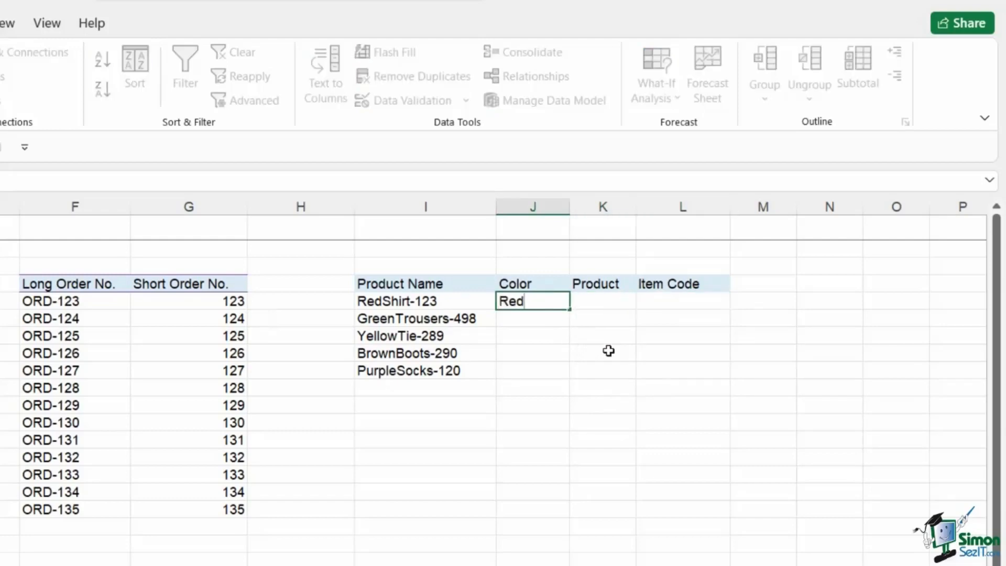
{"action": "key", "text": "ctrl+Return"}
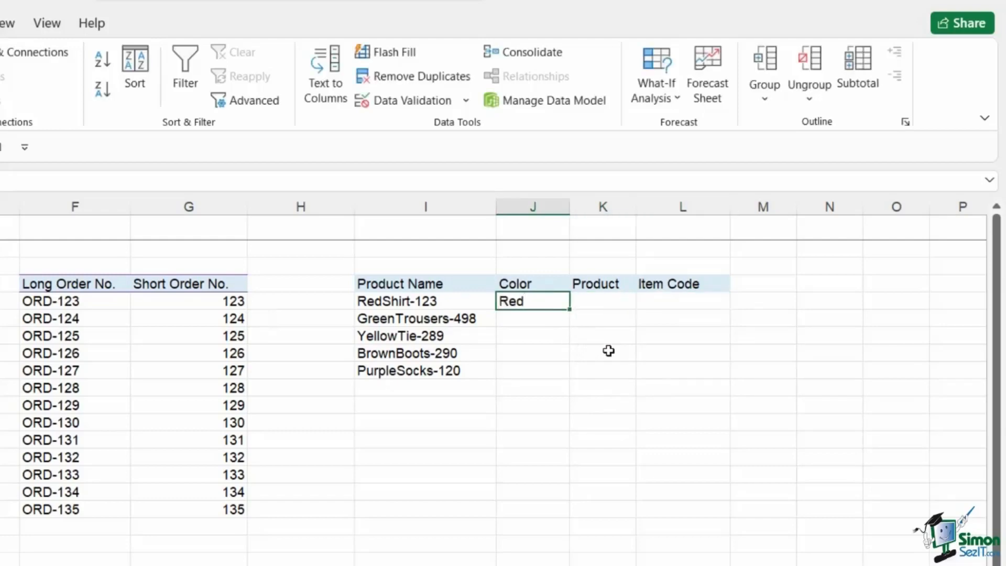
{"action": "left_click_drag", "start_coordinate": [536, 306], "coordinate": [535, 372]}
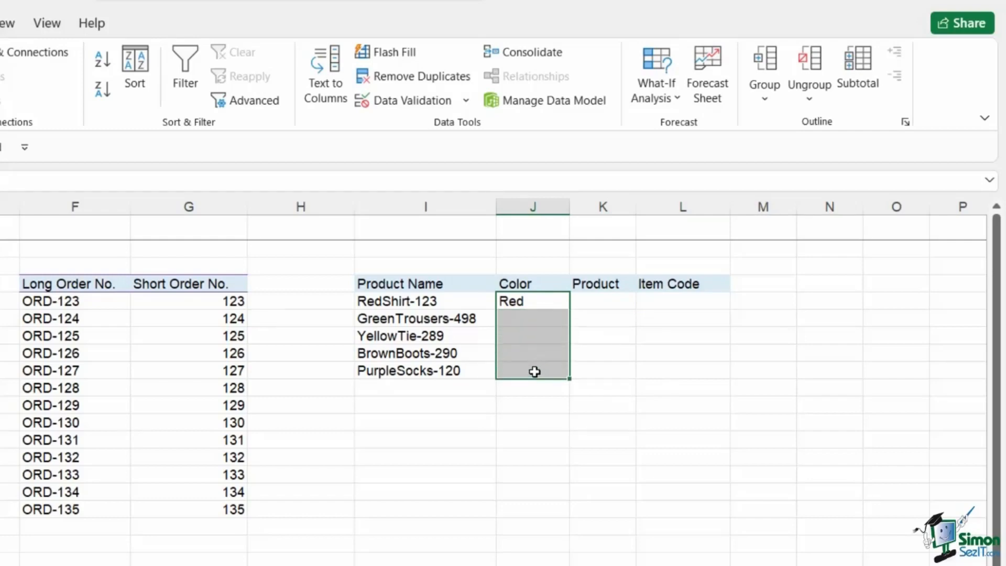
{"action": "key", "text": "ctrl+e"}
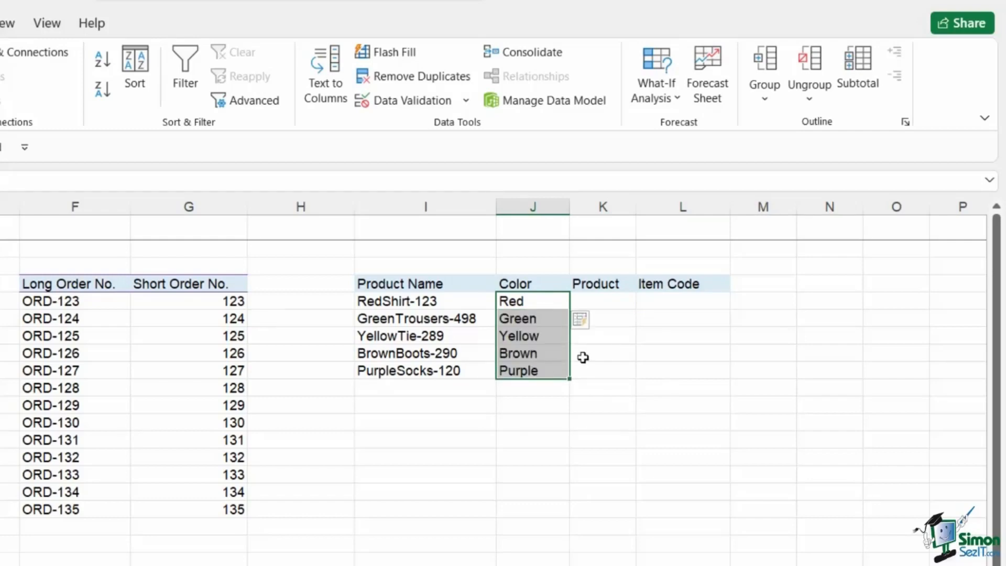
Enter 'Shirt' in K5 and Flash Fill the remaining product names.
{"action": "left_click", "coordinate": [602, 298]}
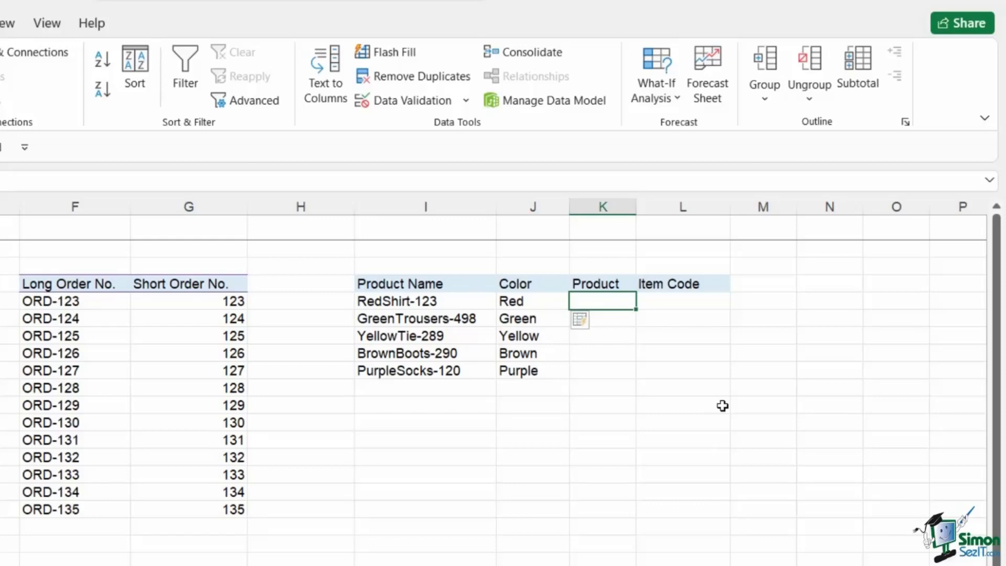
{"action": "type", "text": "Shi"}
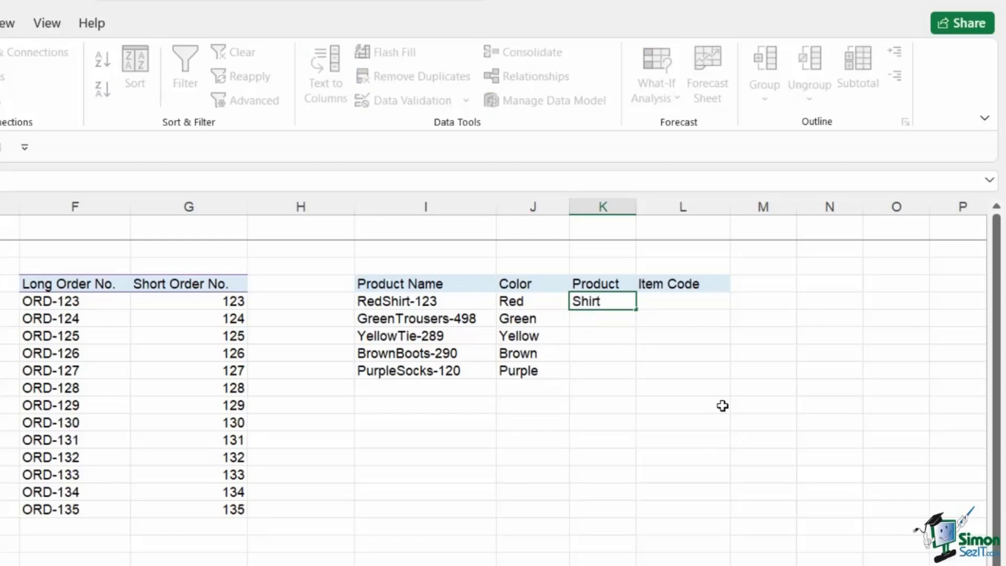
{"action": "type", "text": "rt"}
{"action": "key", "text": "ctrl+Return"}
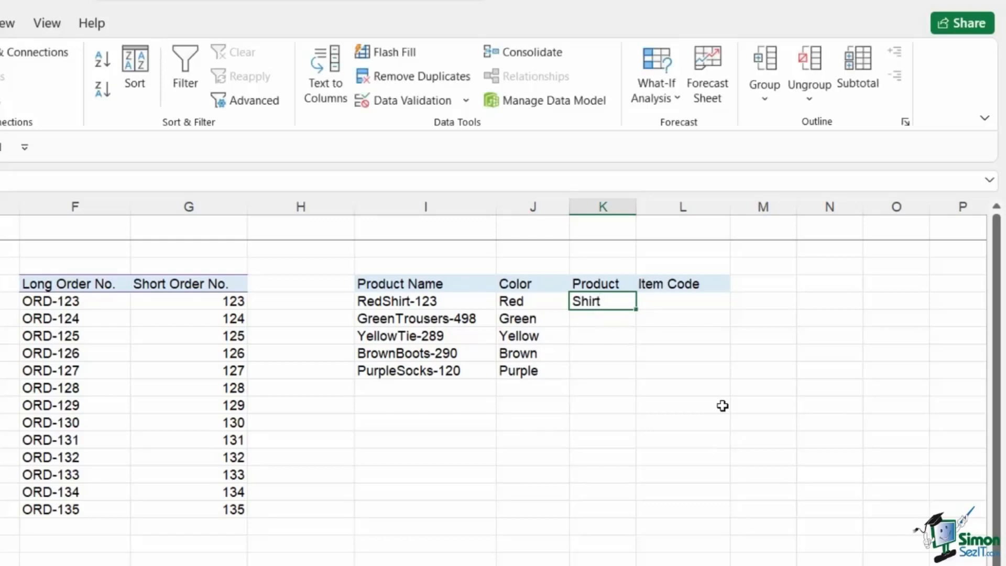
{"action": "left_click", "coordinate": [382, 55]}
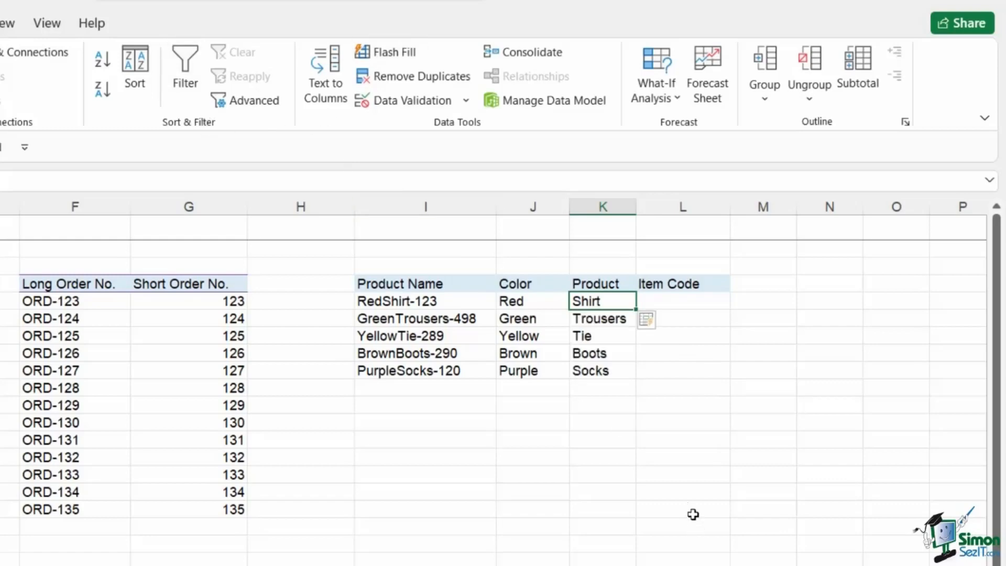
Enter item codes 123 and 498, then accept the suggested remaining item codes.
{"action": "left_click", "coordinate": [683, 303]}
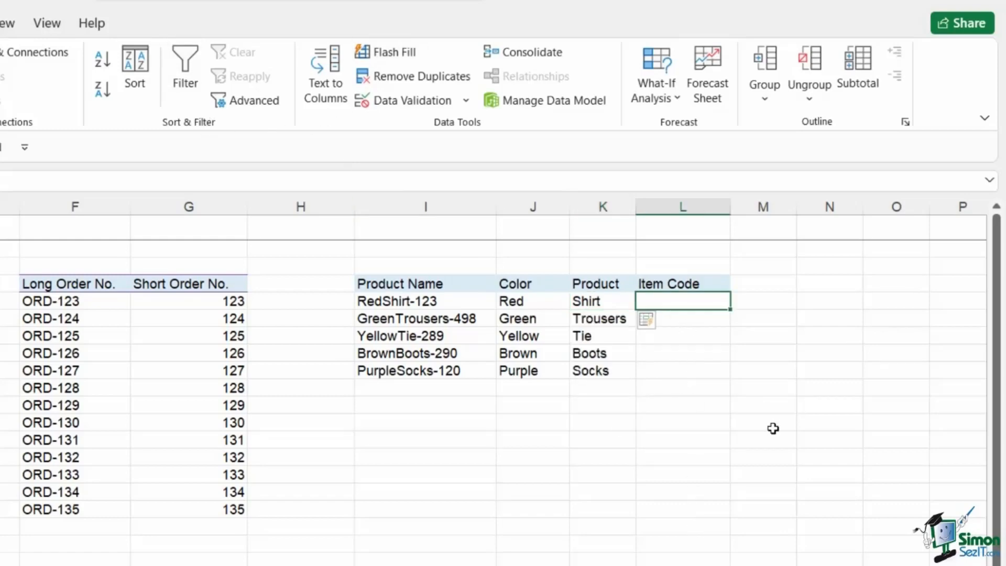
{"action": "type", "text": "123"}
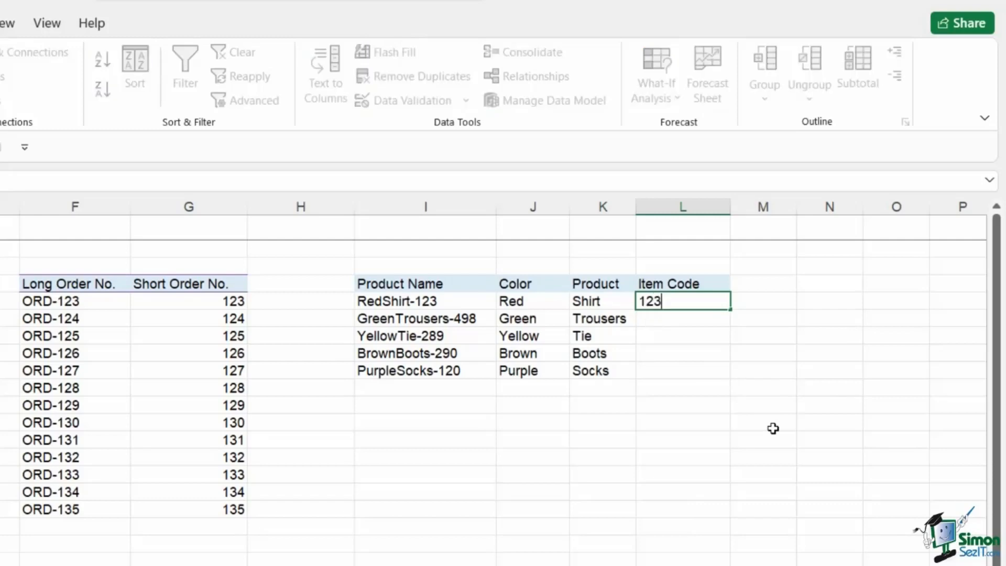
{"action": "key", "text": "Return"}
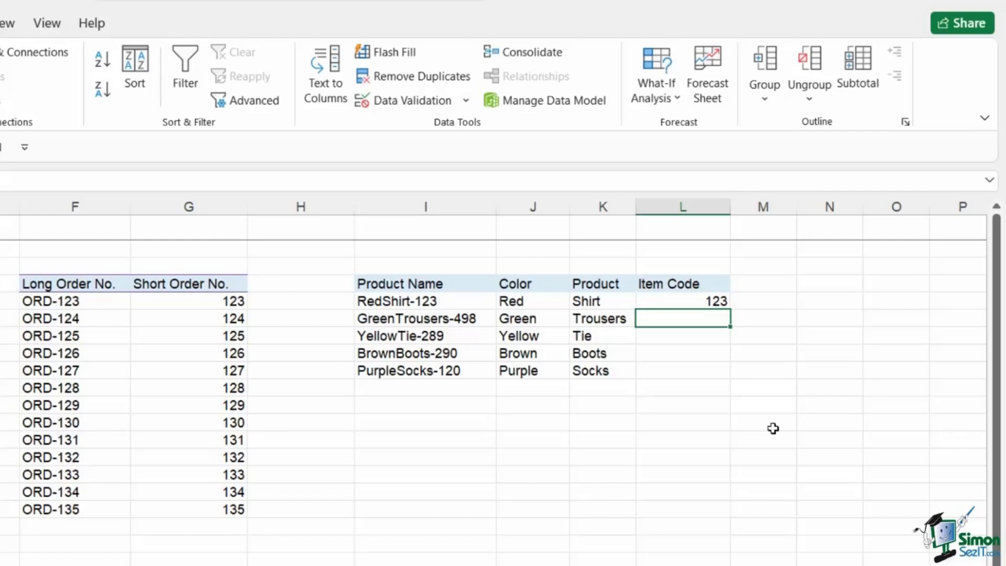
{"action": "type", "text": "498"}
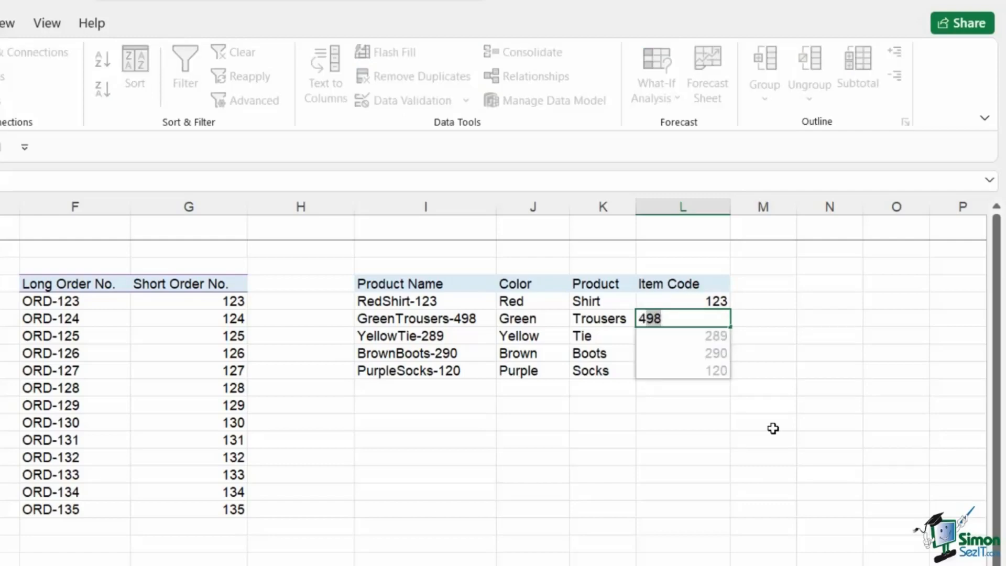
{"action": "key", "text": "Return"}
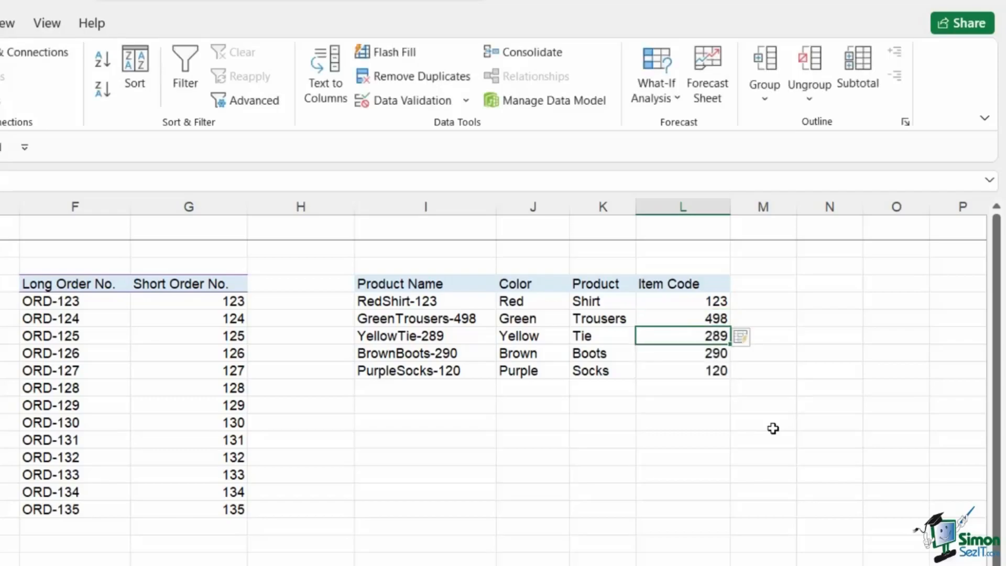